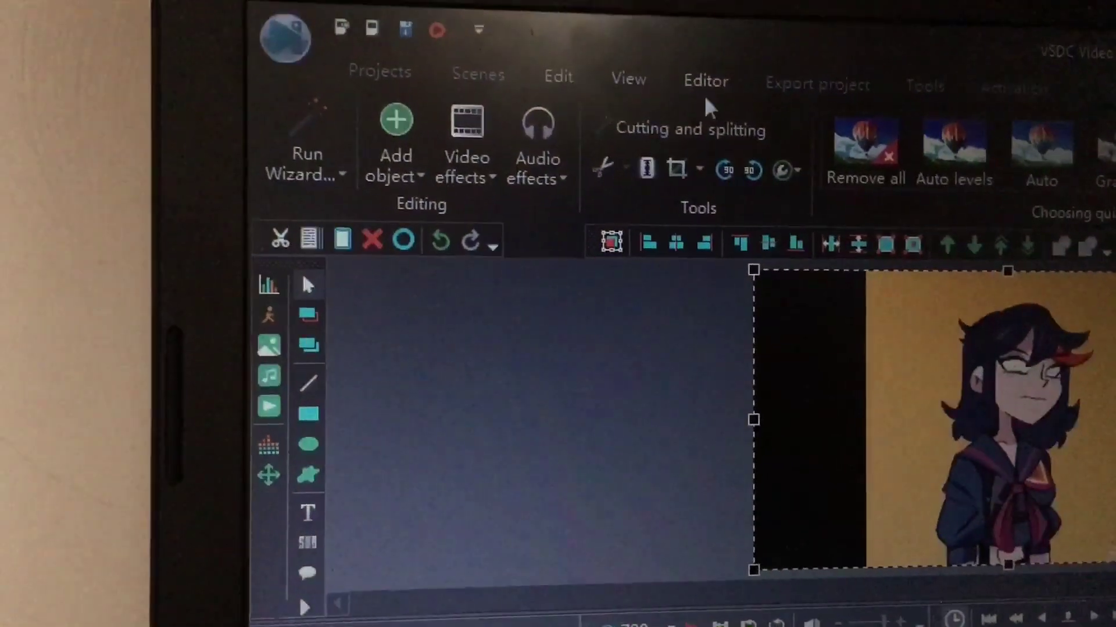
Add Amplify audio effect layers to the anime girl clip, then hear the scene played back.
left_click(558, 165)
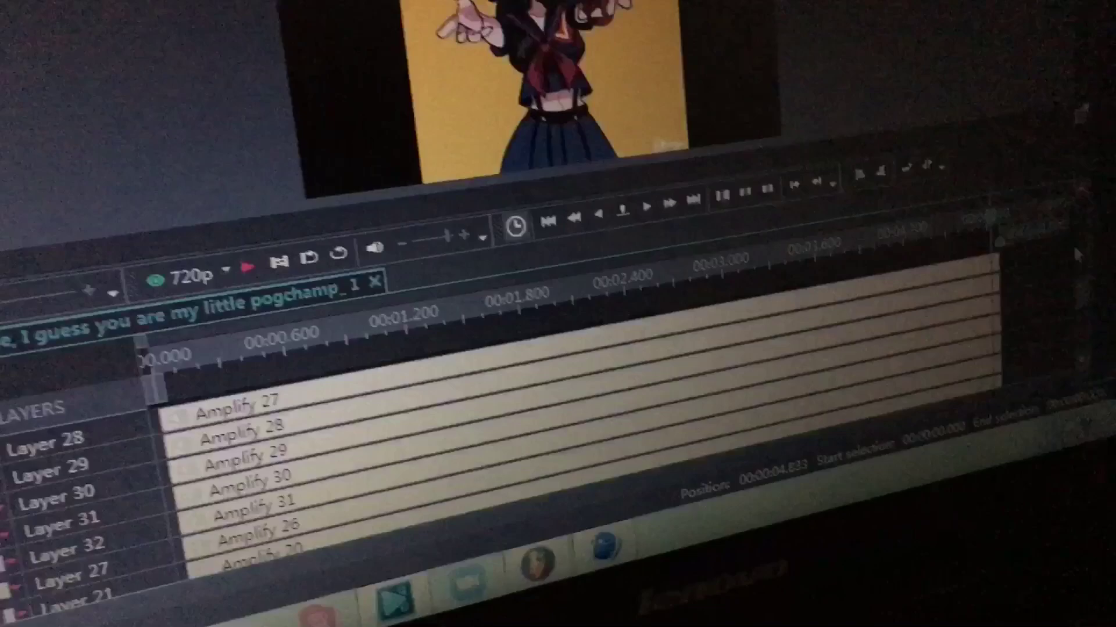
scroll(610, 489, "up", 5)
scroll(552, 471, "down", 5)
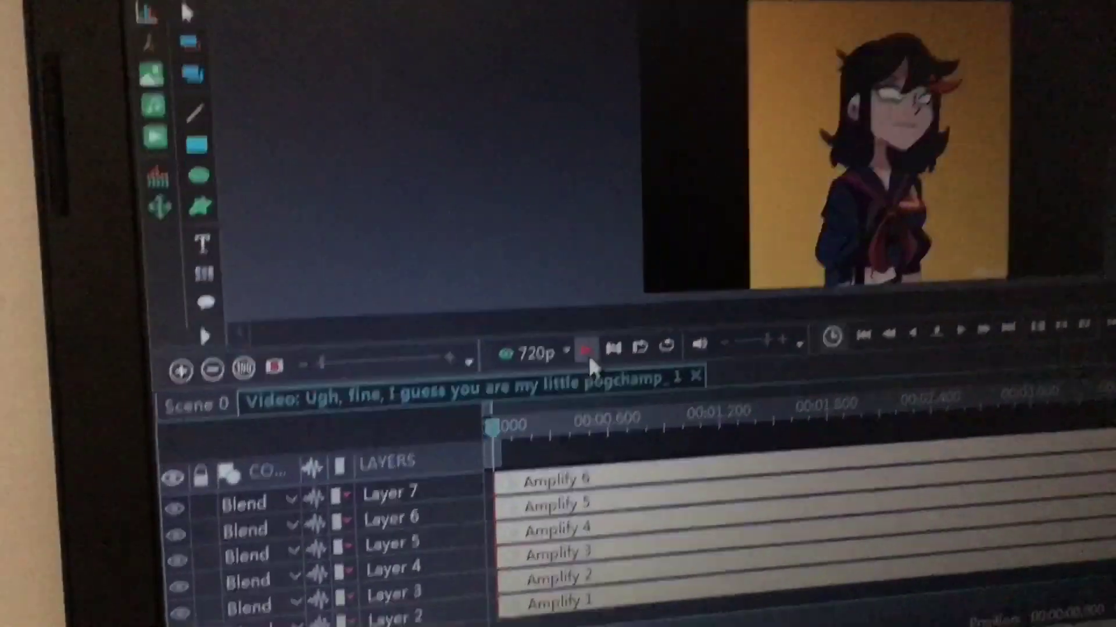
left_click(530, 378)
scroll(547, 412, "down", 3)
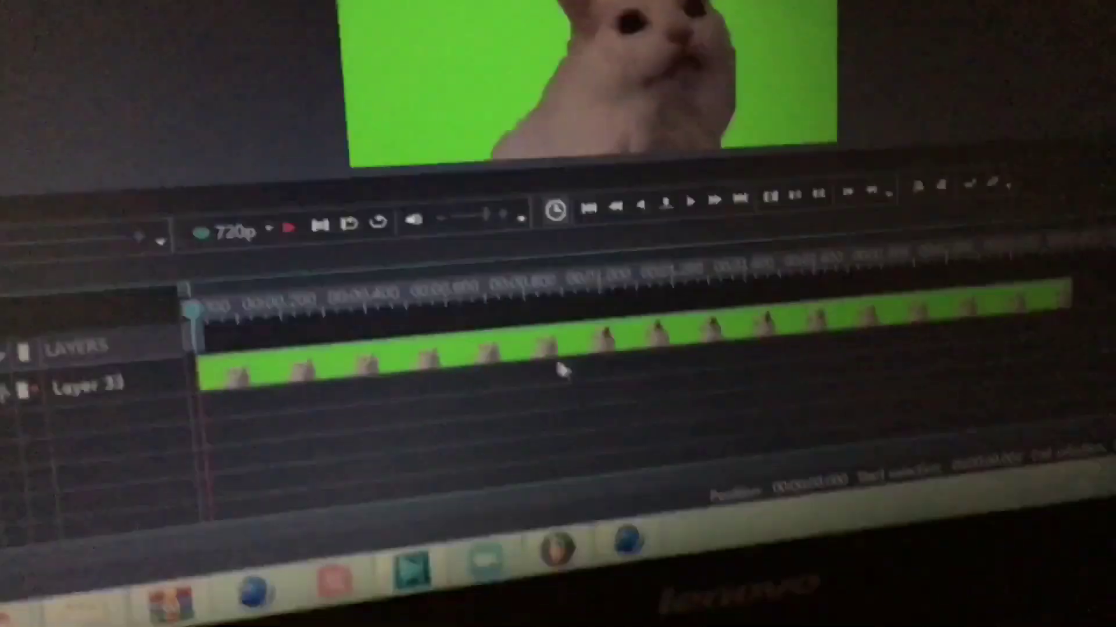
Enter the green-screen cat clip's own editing timeline from the scene.
double_click(617, 368)
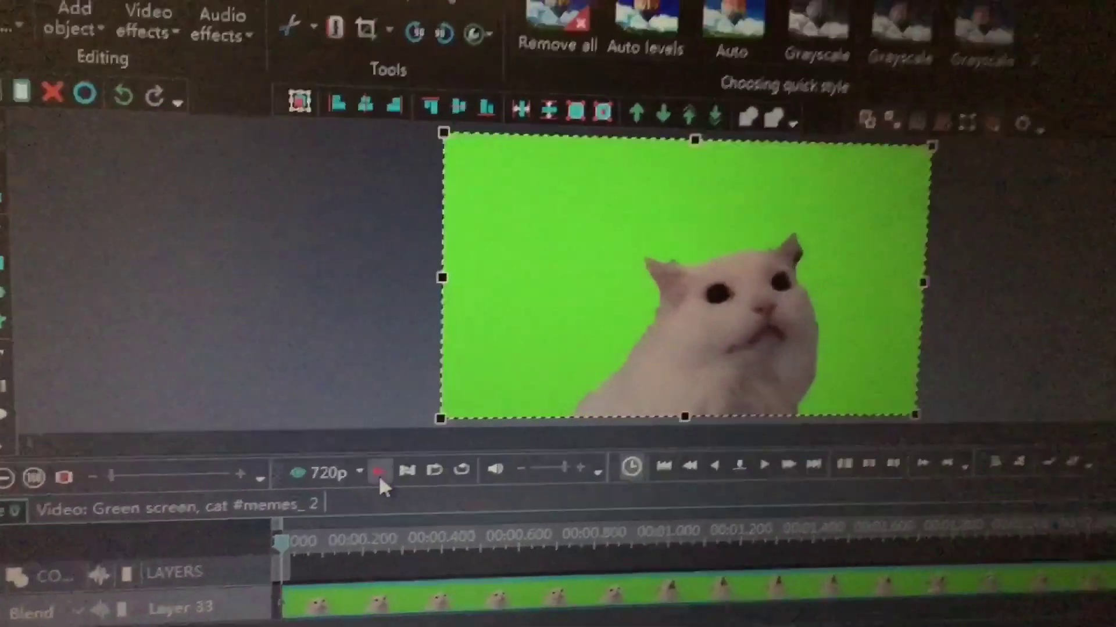
Play back the cat clip before piling Amplify layers onto it.
left_click(311, 490)
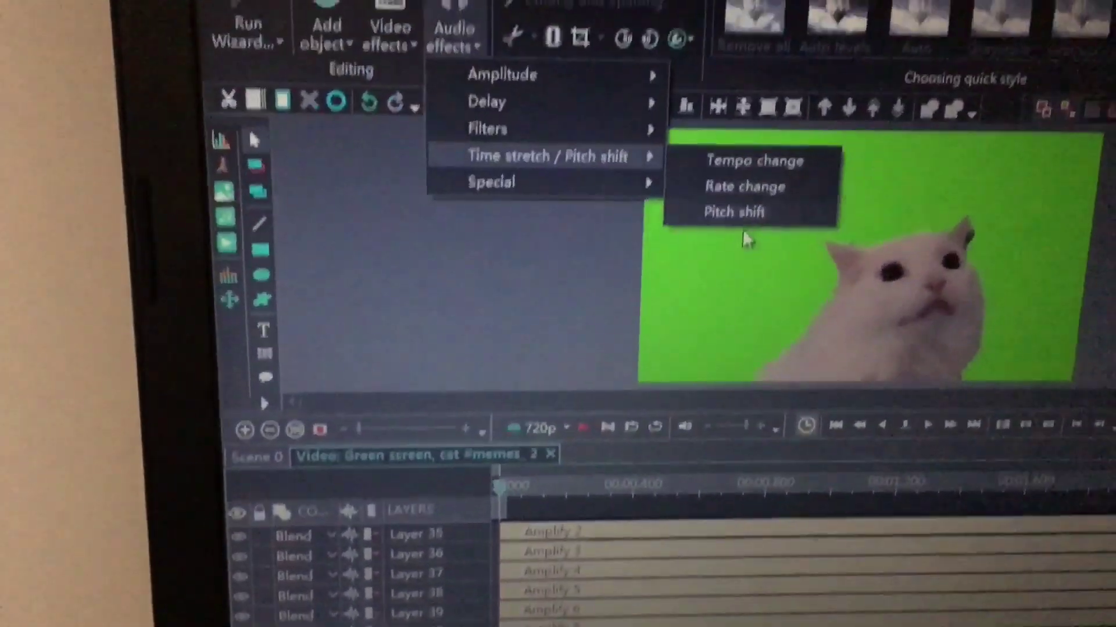
Add a PitchShift effect layer to the cat clip with its default position accepted.
left_click(872, 202)
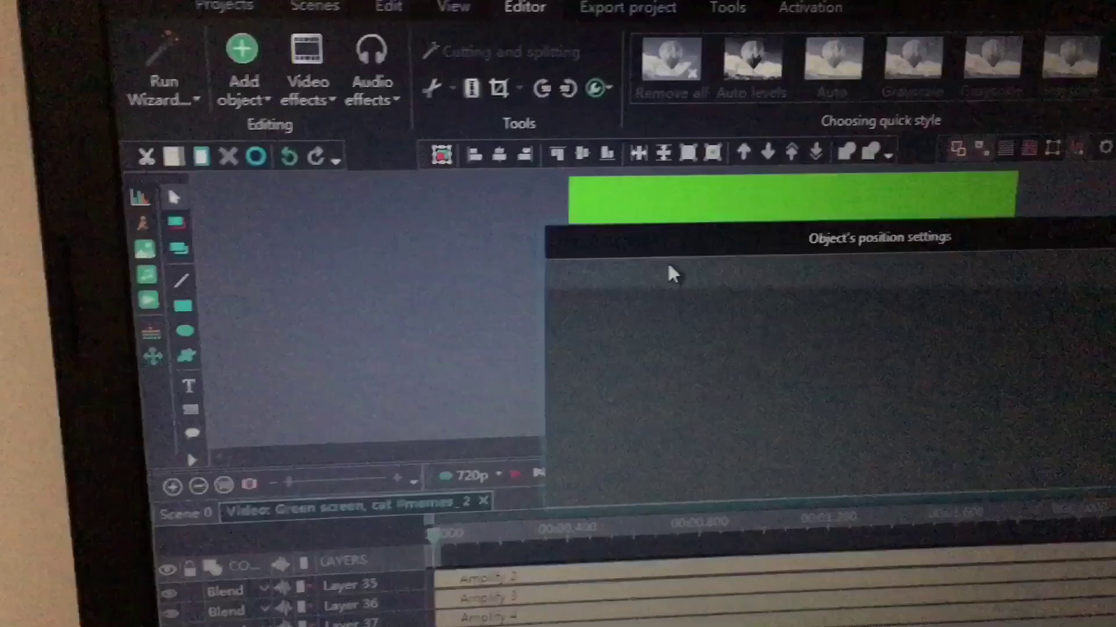
key("Return")
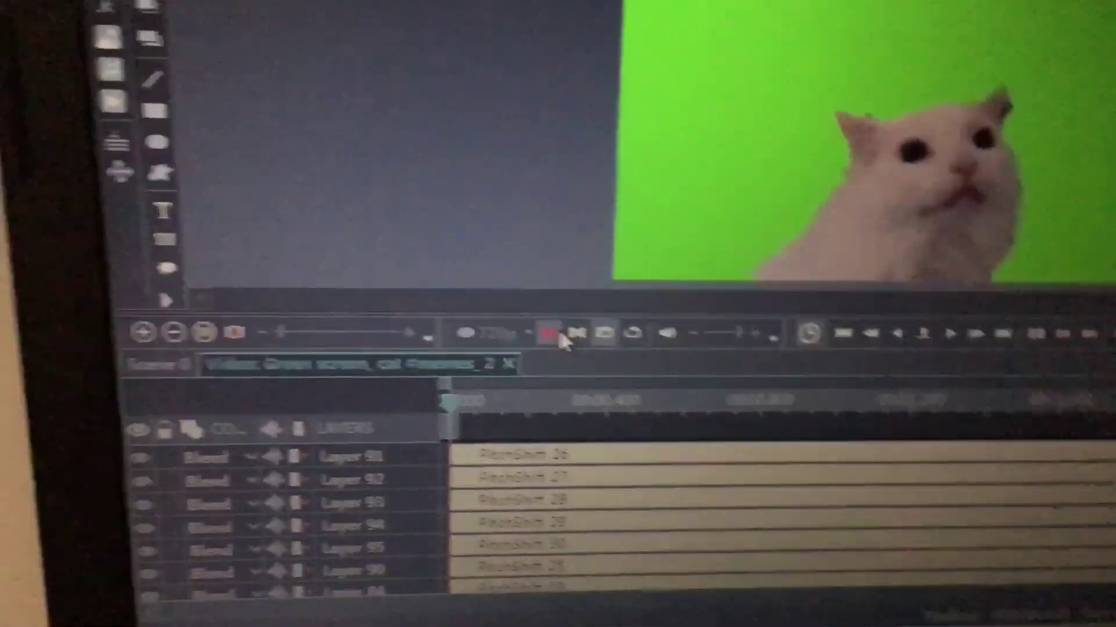
Play the cat clip with its stacked Amplify and PitchShift effect layers.
left_click(500, 335)
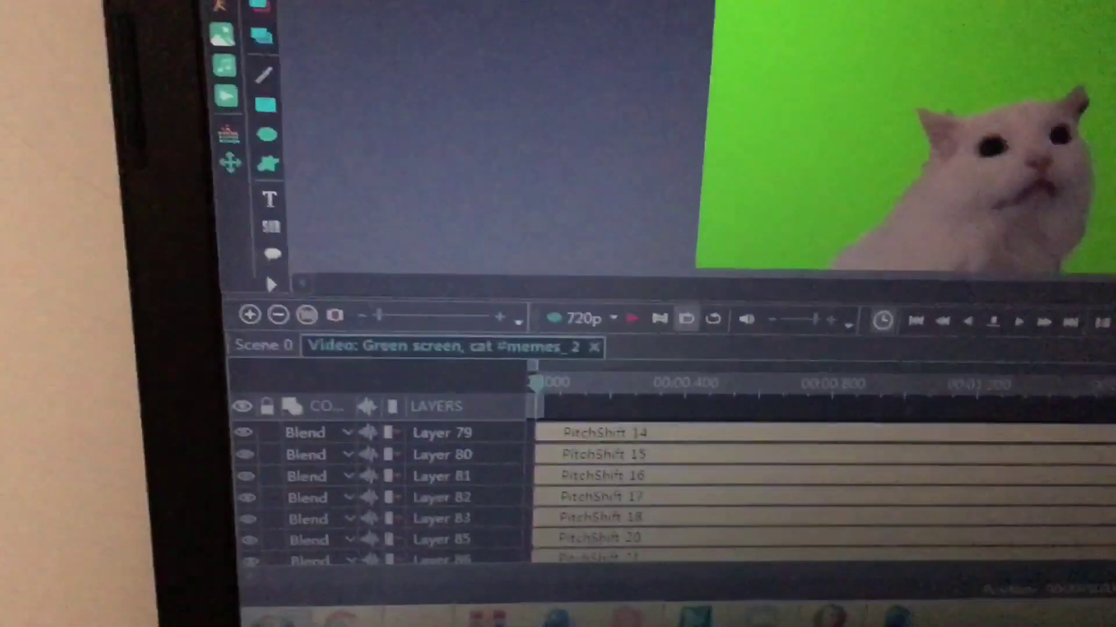
scroll(305, 436, "up", 5)
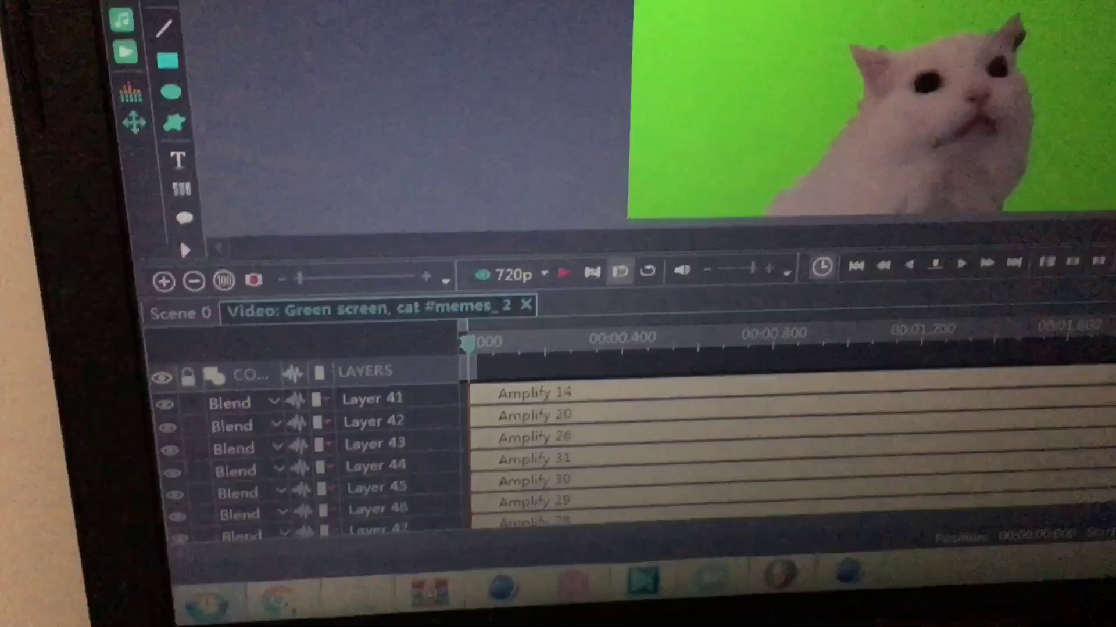
scroll(305, 436, "down", 3)
scroll(306, 480, "down", 2)
scroll(305, 480, "down", 5)
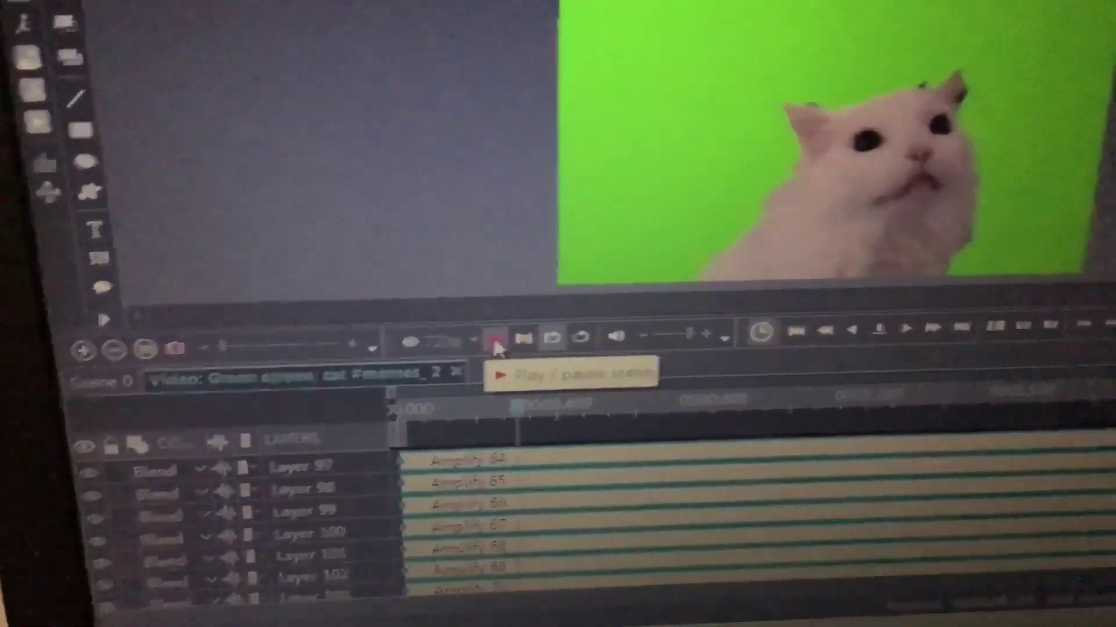
Preview the scene, then add the red glow image file as a new layer.
left_click(494, 341)
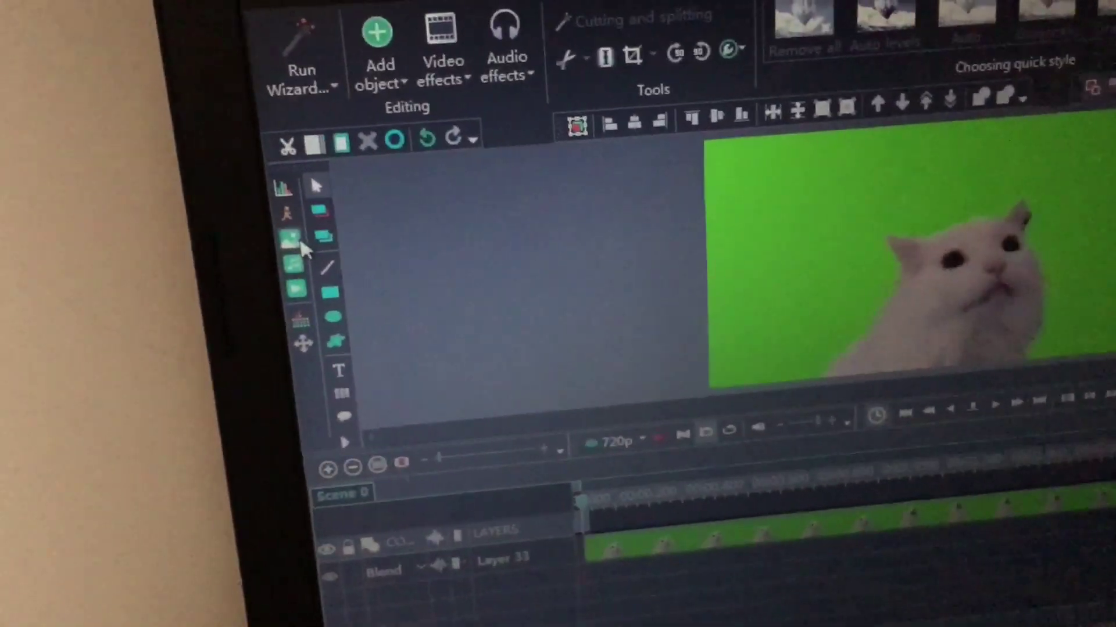
left_click(297, 242)
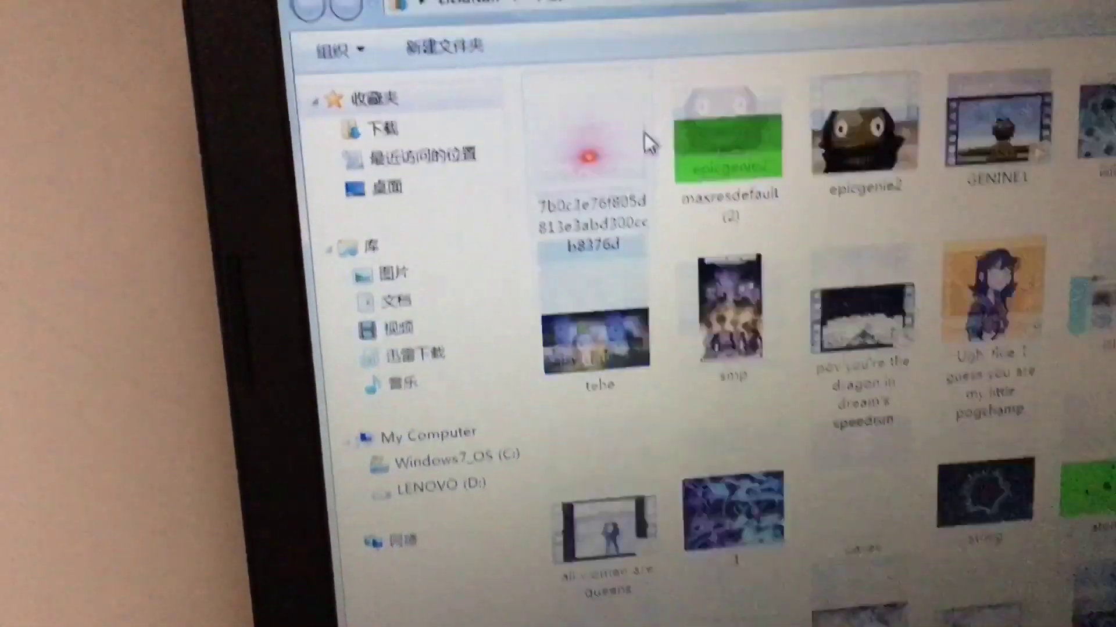
double_click(644, 133)
Accept the red glow image layer's default position above the cat clip.
key("Return")
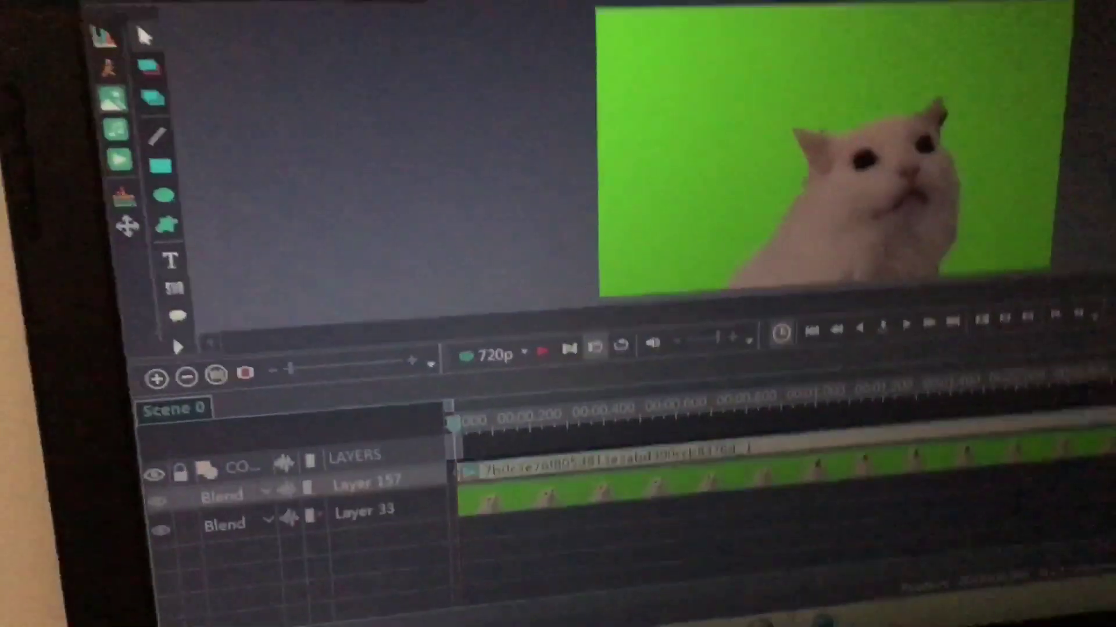